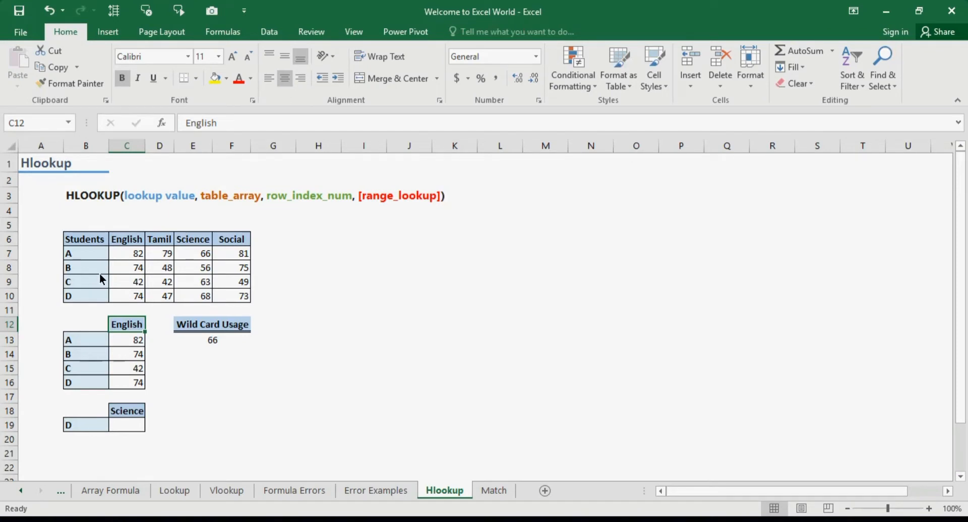
Step: Change the lookup subject in cell C12 to Tamil
left_click(123, 340)
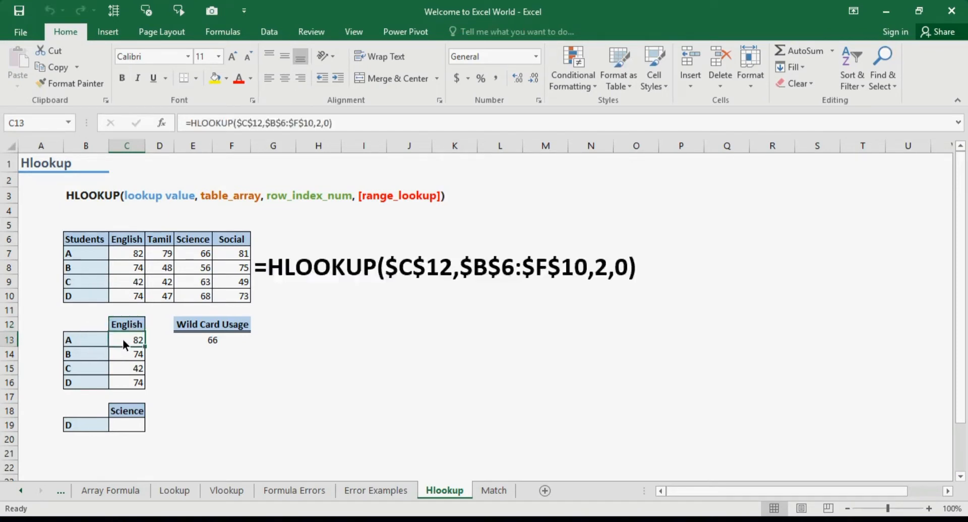
left_click(134, 325)
left_click(150, 327)
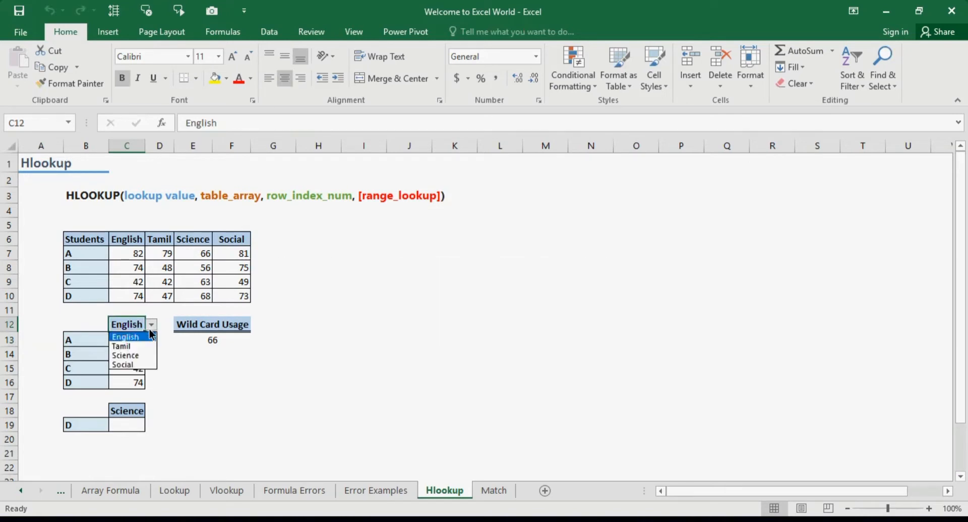
left_click(145, 344)
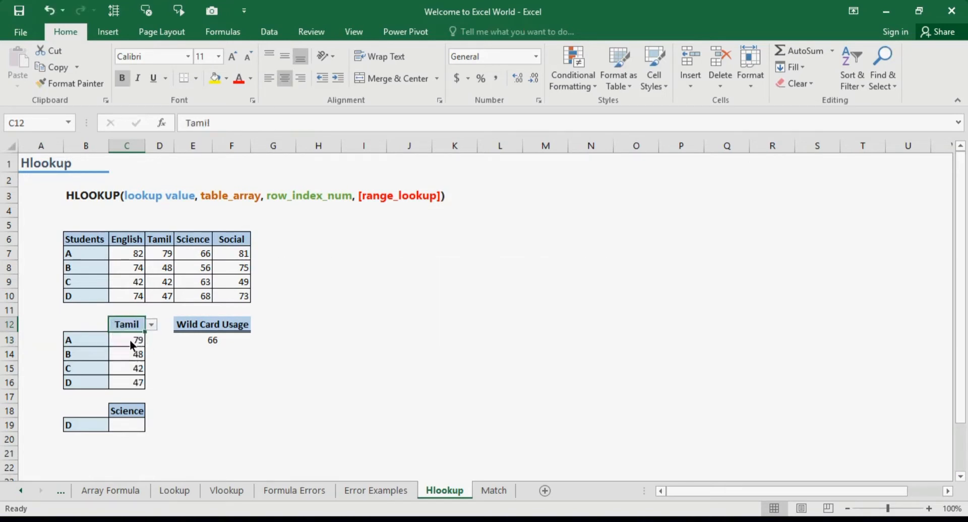
Step: Examine the HLOOKUP formulas in C13:C16 together with the subject in C12 and the student labels beside them
left_click(129, 340)
key("Down")
key("Down")
key("Down")
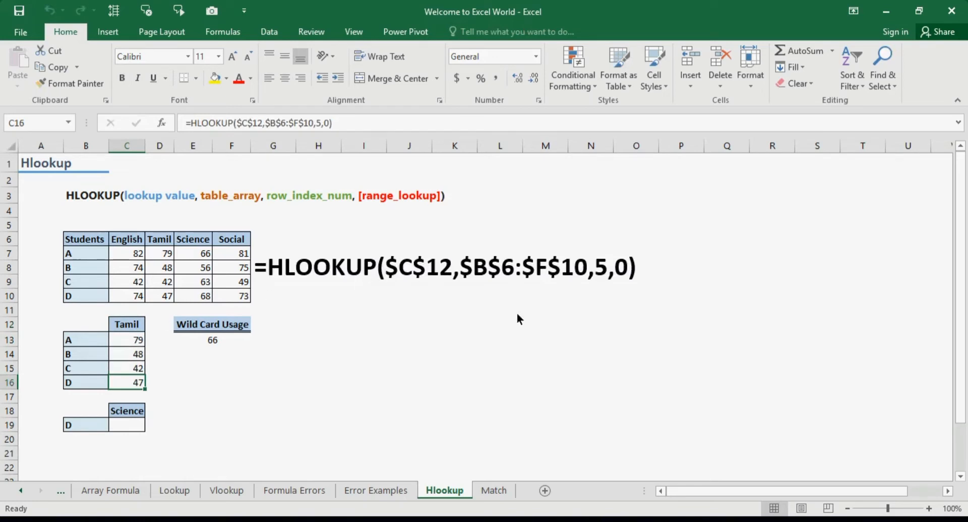
left_click(120, 322)
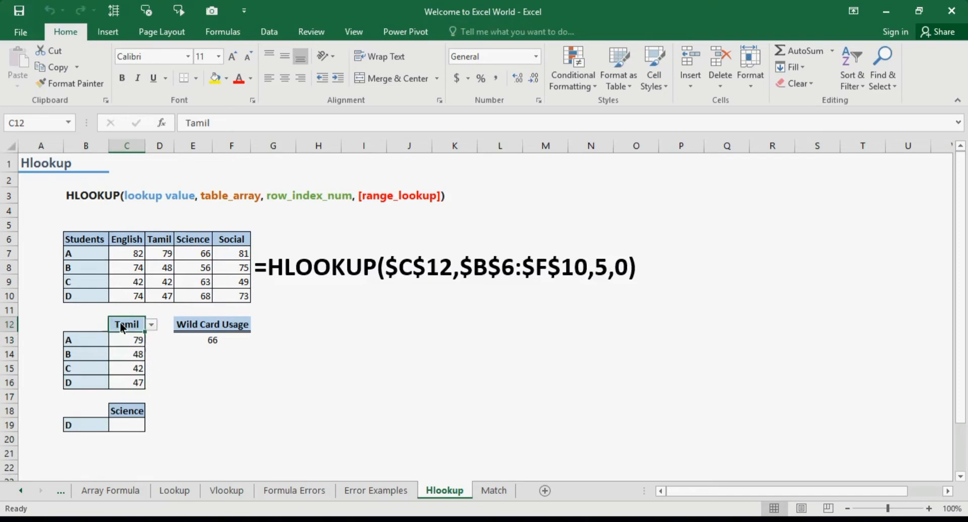
left_click(78, 340)
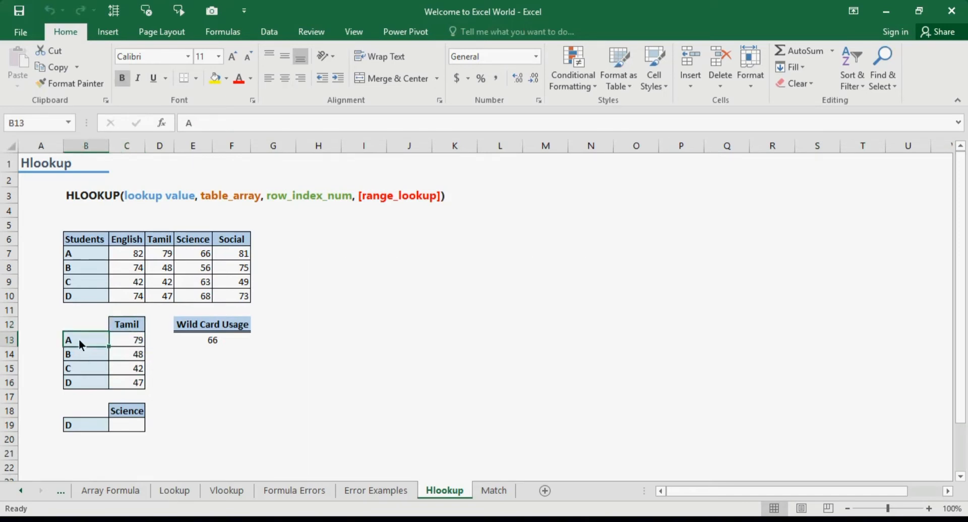
left_click(127, 326)
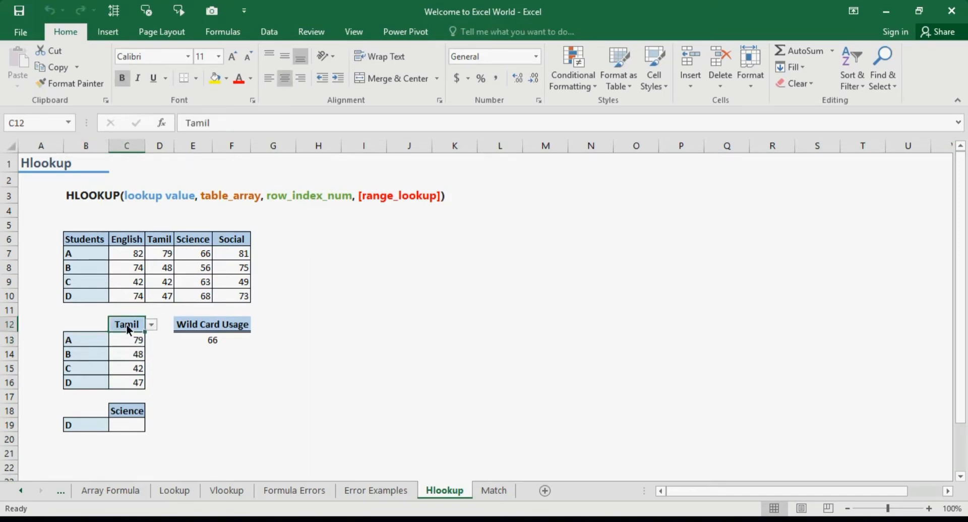
left_click(127, 339)
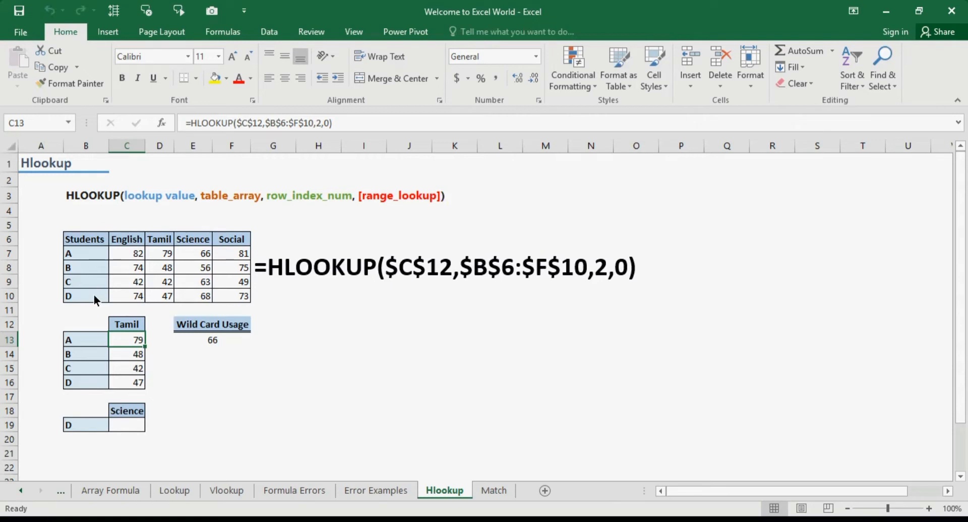
Step: Review the subject choices available in C18 and the student choices available in B19
left_click(119, 416)
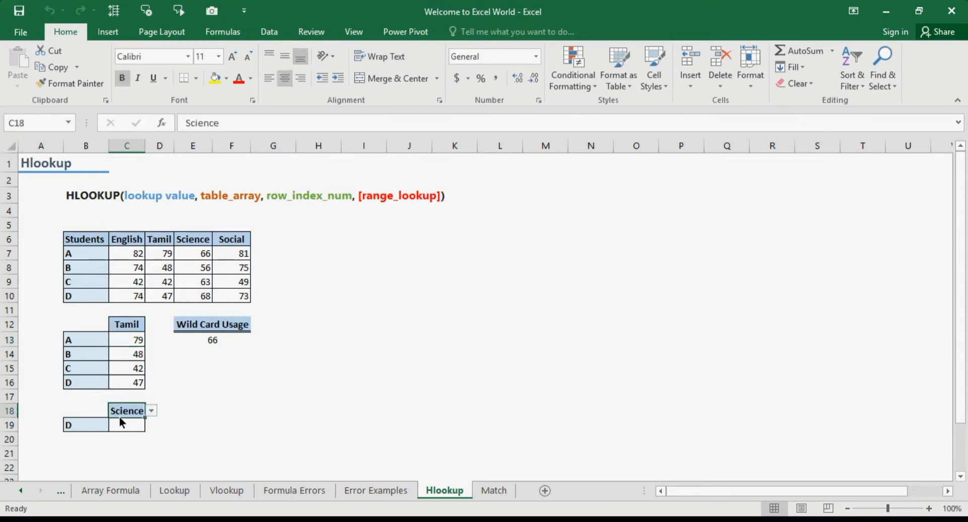
left_click(152, 413)
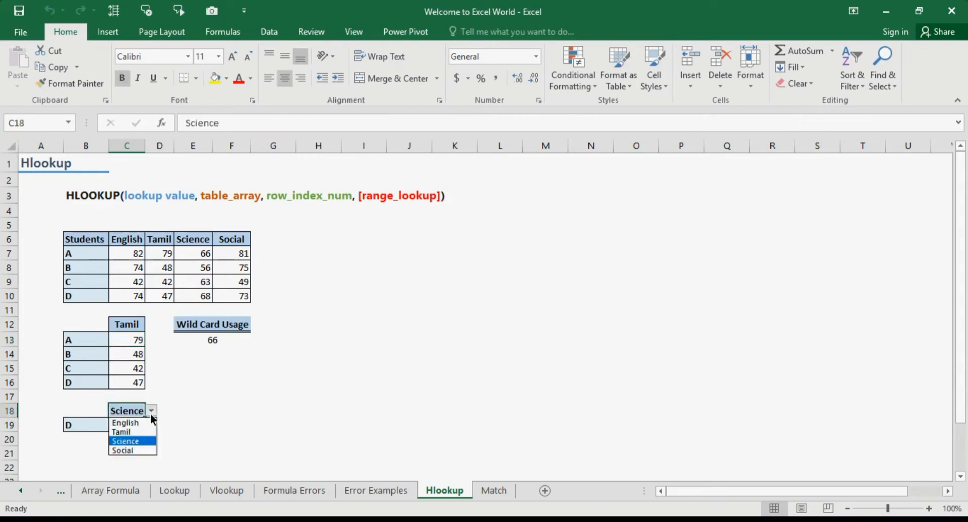
left_click(53, 428)
left_click(79, 423)
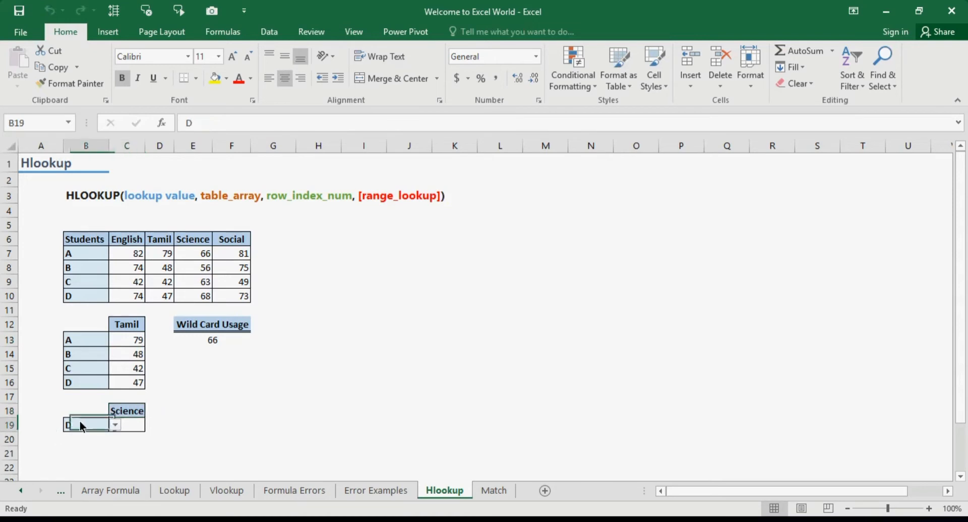
left_click(115, 426)
left_click(269, 414)
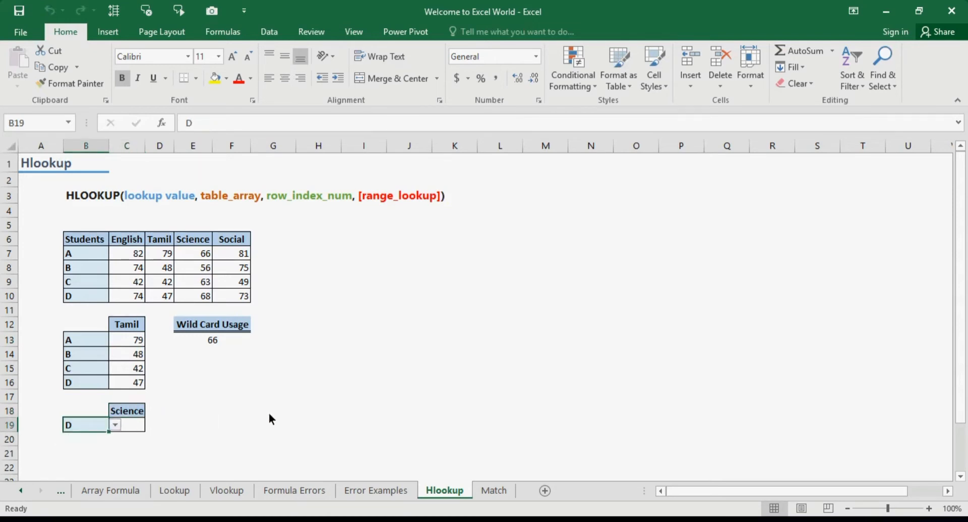
Step: Enter =HLOOKUP(C18,B6:F10,5,FALSE) in C19 and compare it with student D's Science mark in the table
left_click(143, 426)
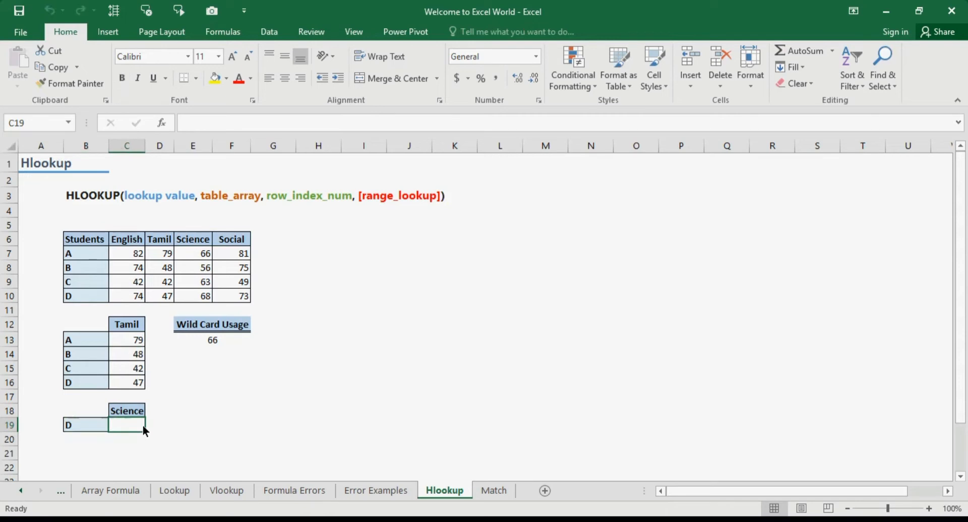
type("=hlo")
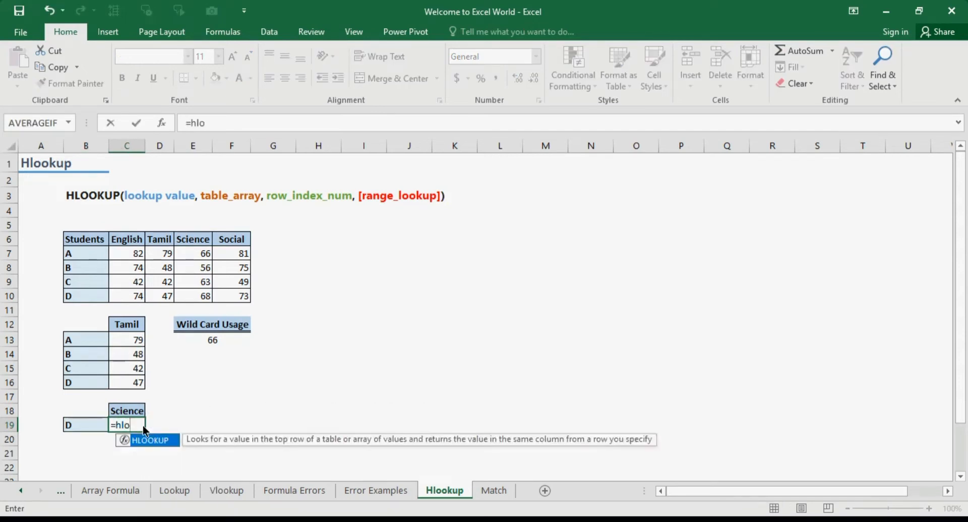
key("Tab")
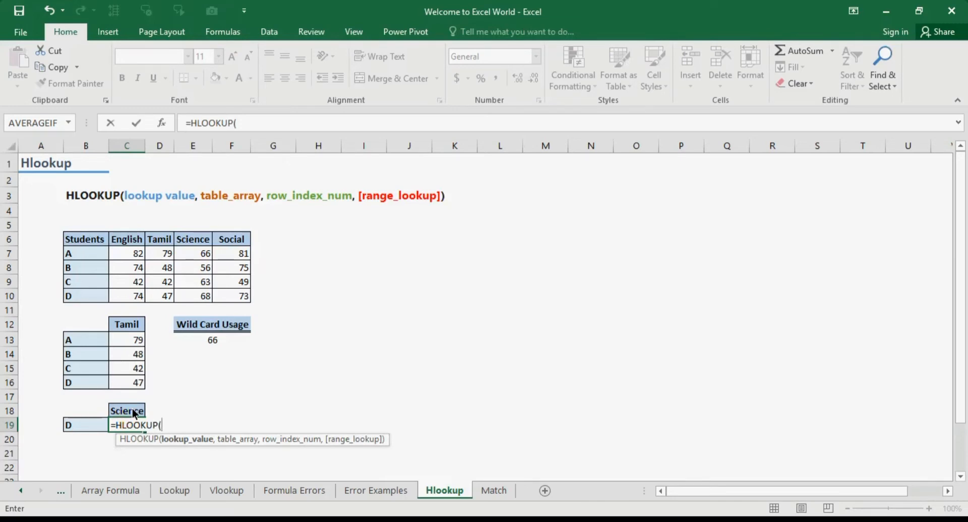
left_click(132, 409)
type(",")
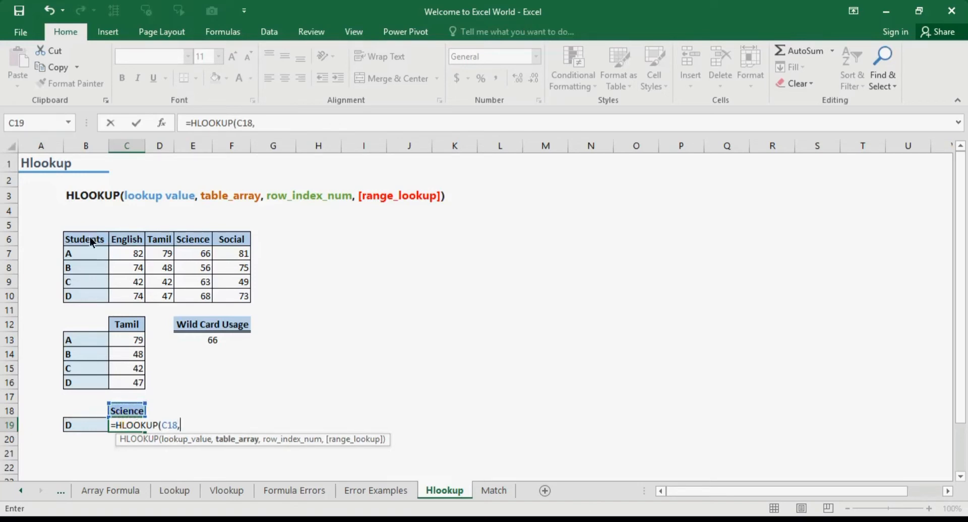
left_click_drag(89, 237, 219, 295)
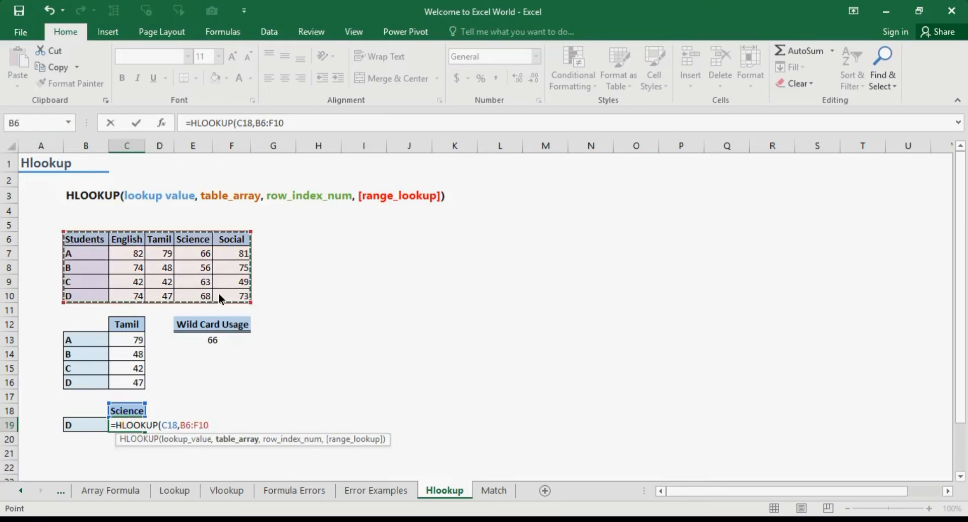
type(",")
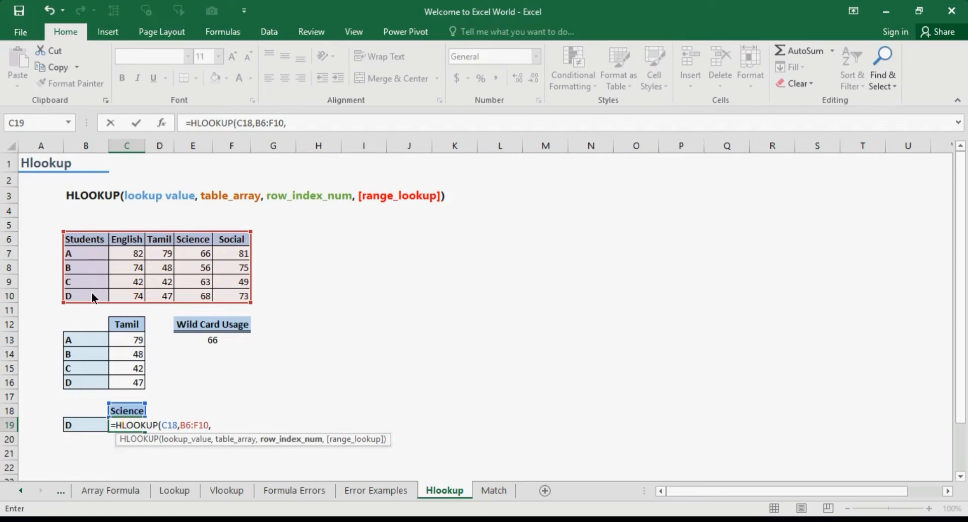
type("5,")
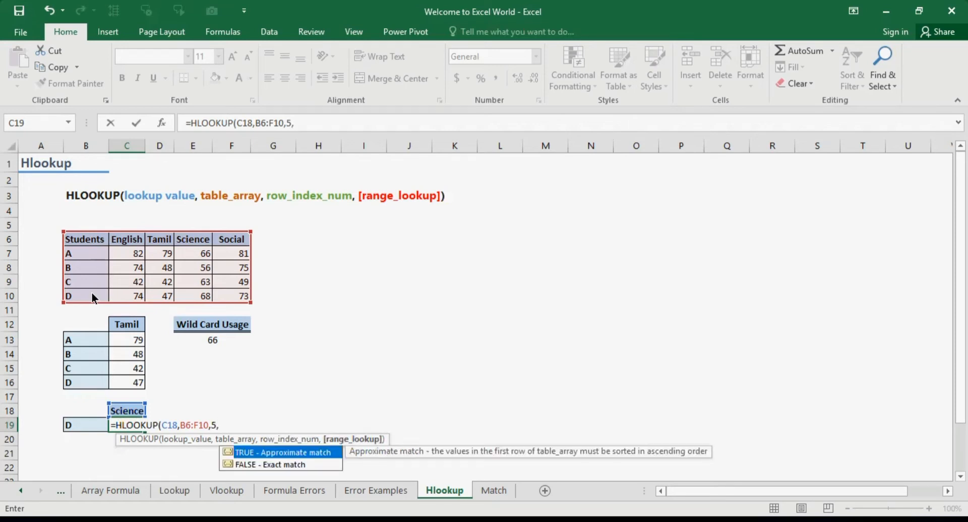
type("false)")
key("Return")
key("Up")
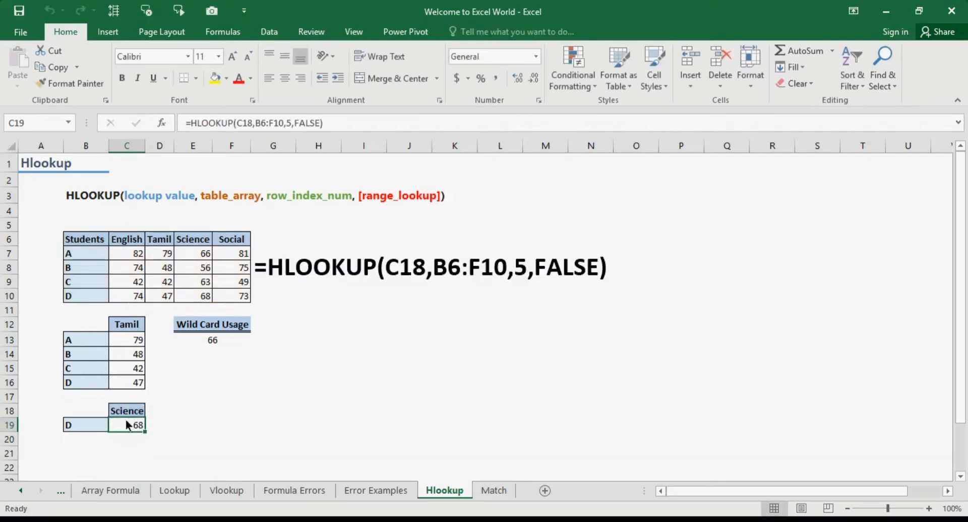
left_click(200, 299)
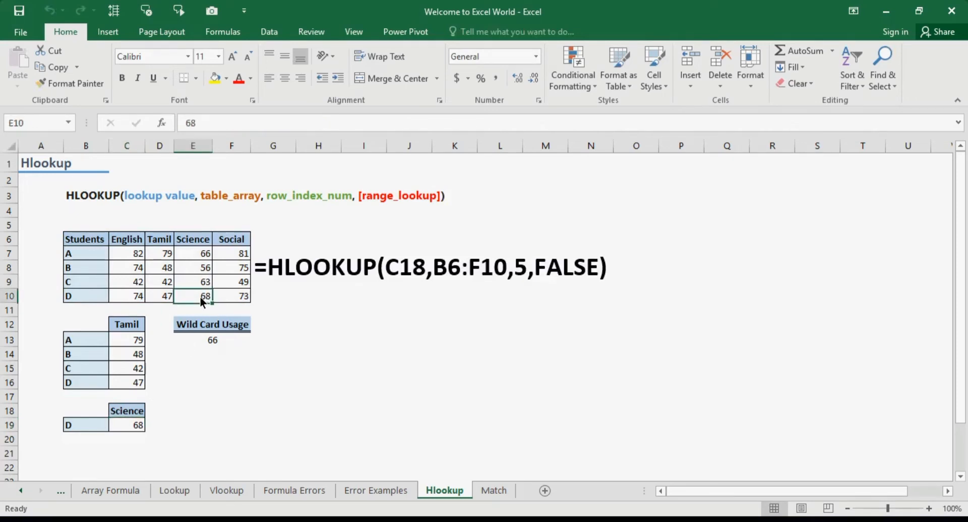
Step: Change the subject in C18 to English and the student in B19 to A, and check the formula in C19
left_click(132, 414)
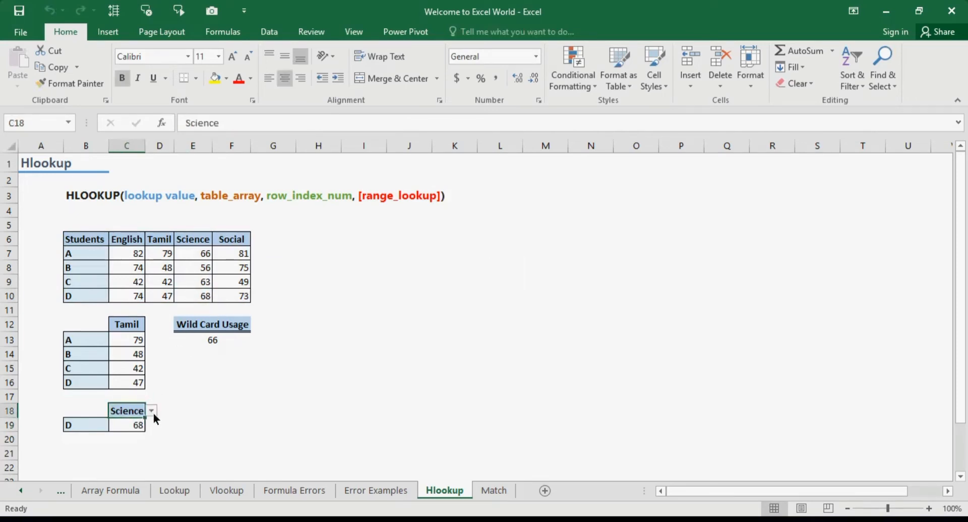
left_click(150, 412)
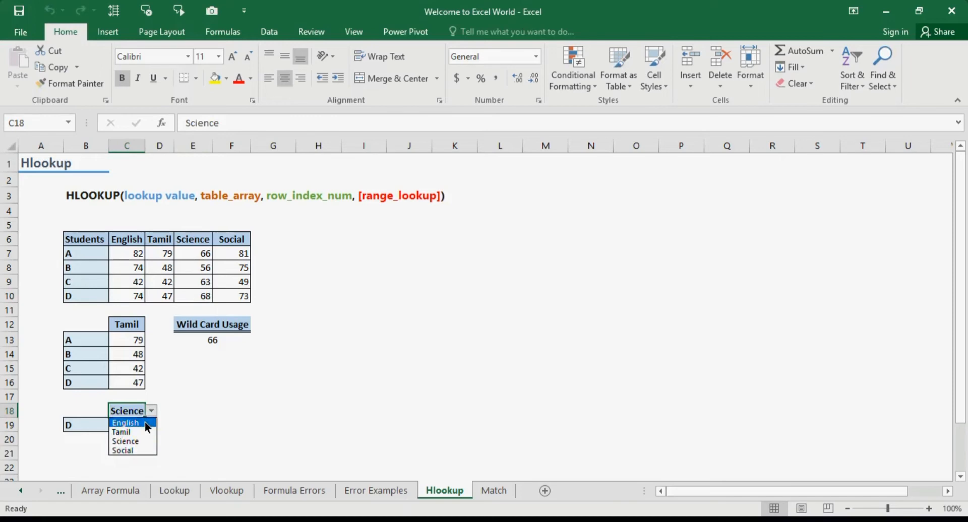
left_click(144, 422)
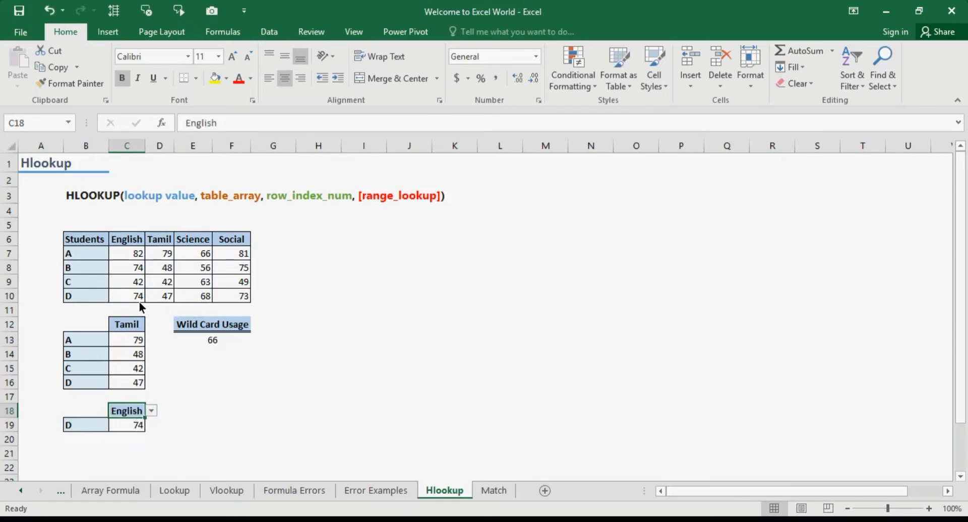
left_click(69, 425)
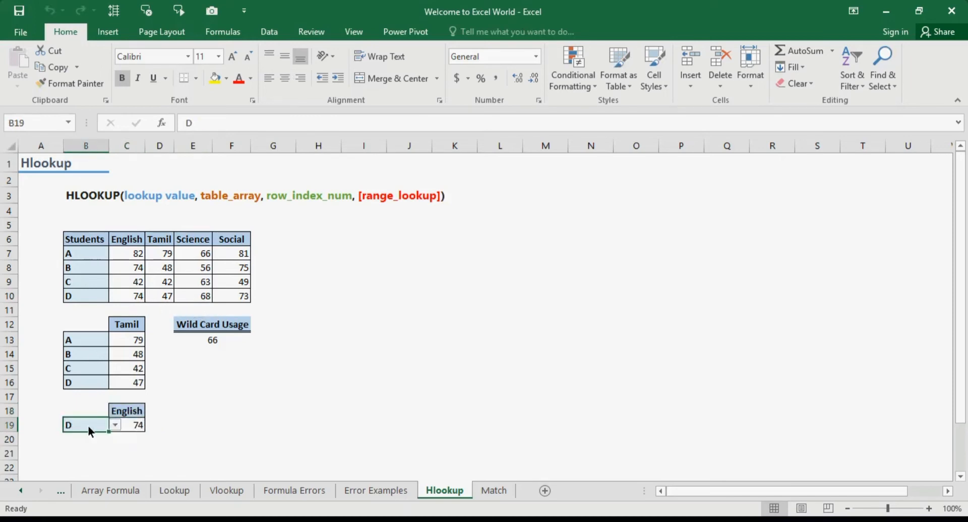
left_click(115, 426)
left_click(107, 435)
left_click(140, 428)
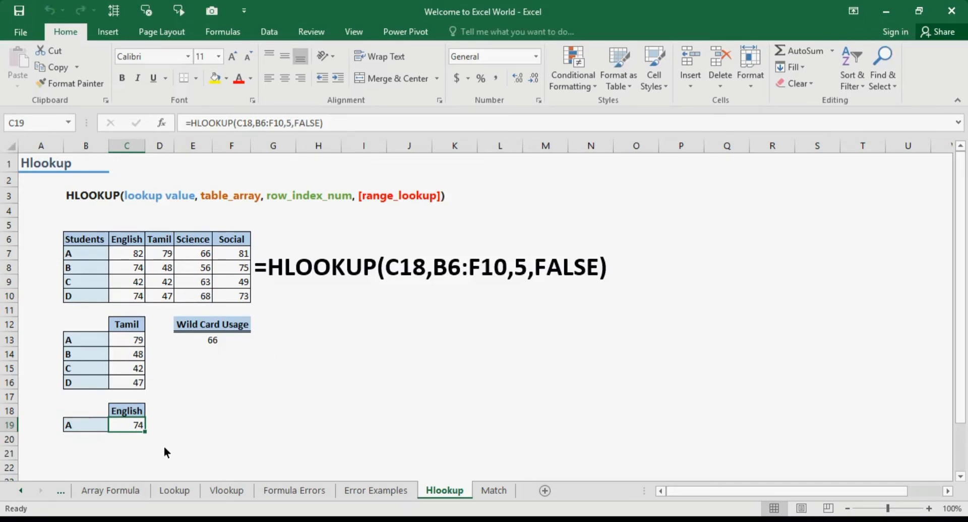
Step: Enter =MATCH(B19,B6:B10,0) in D19 to find the student's row position, and check it against the Students column
left_click(162, 425)
type("=ma")
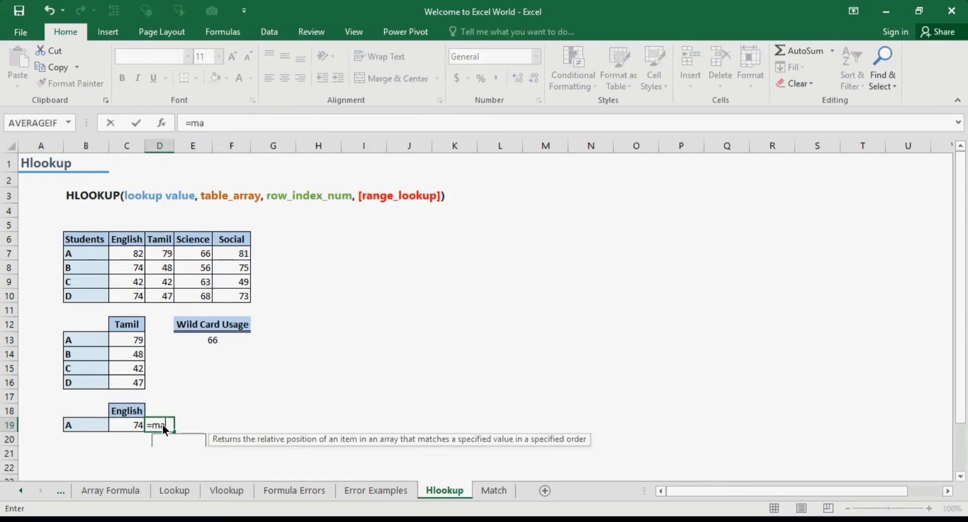
type("t")
key("Tab")
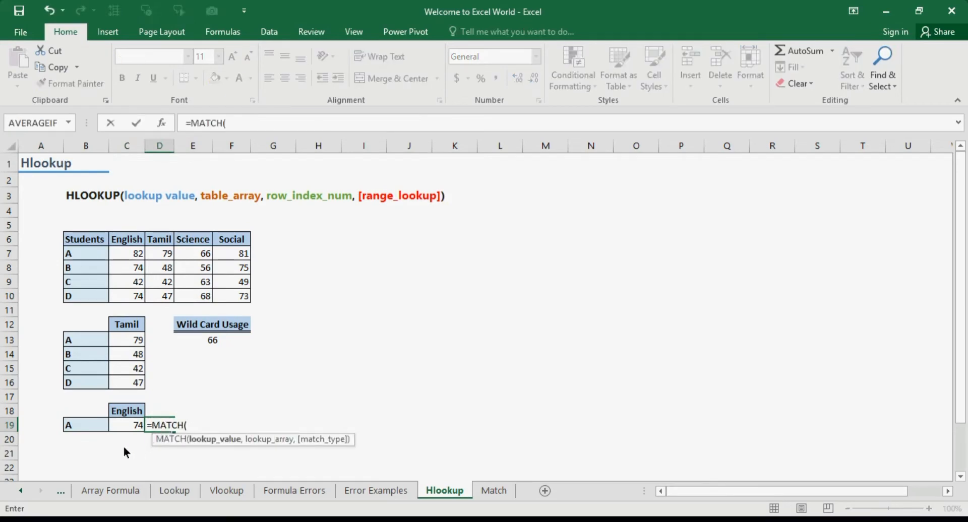
left_click(94, 427)
type(",")
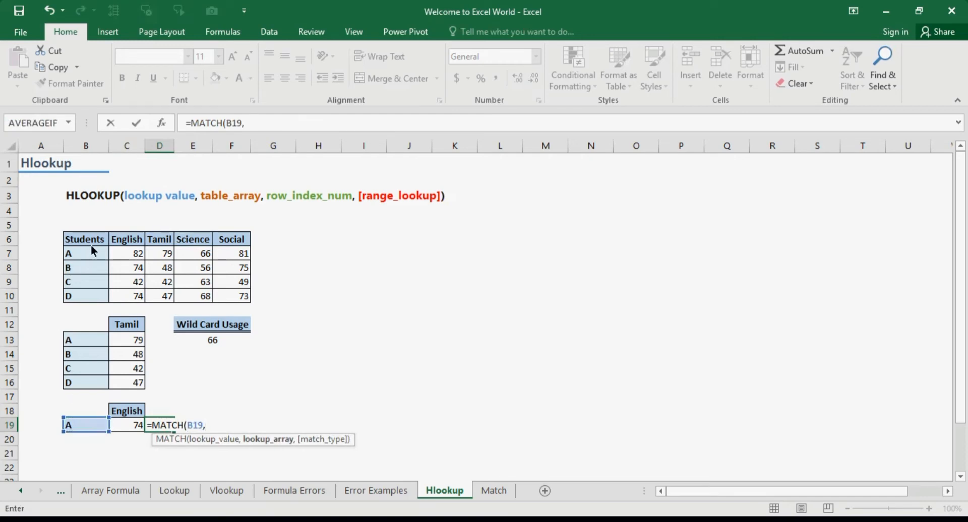
left_click_drag(93, 241, 92, 302)
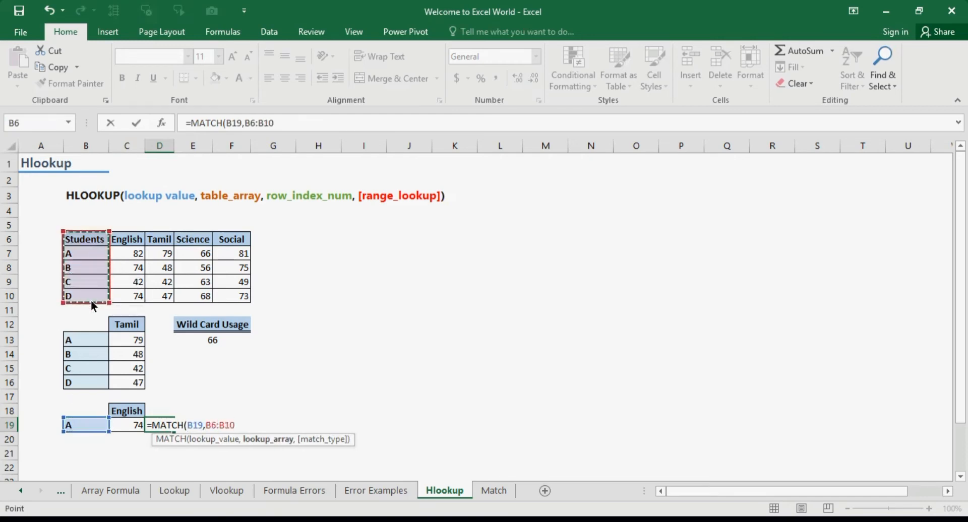
type(",0")
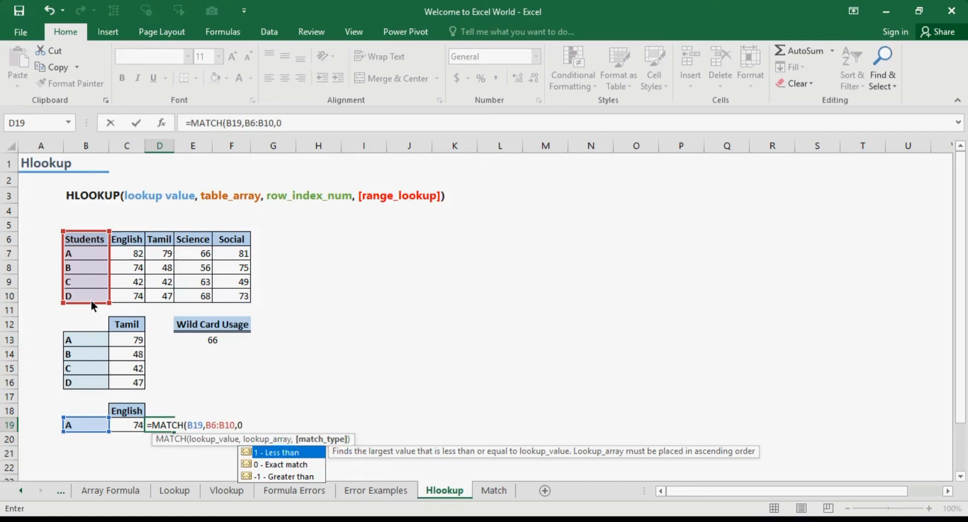
key("Return")
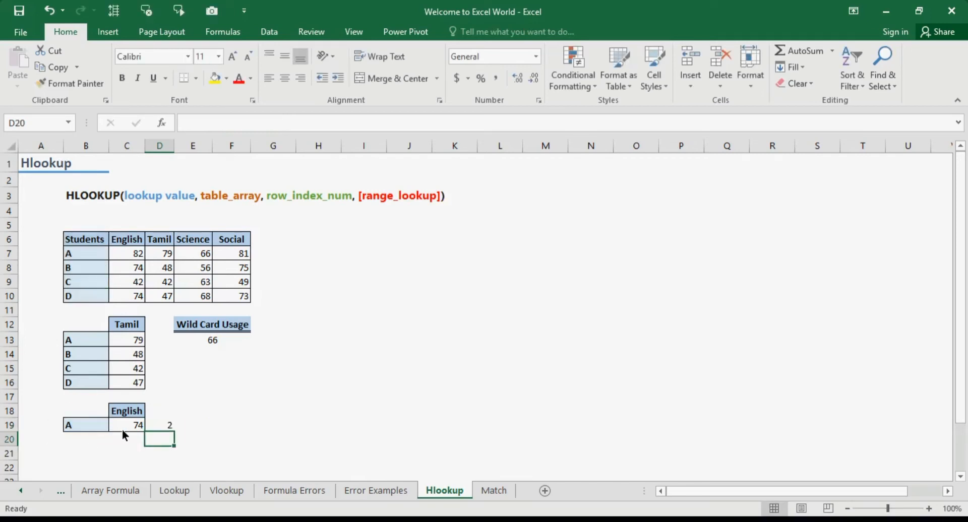
left_click(86, 242)
key("Down")
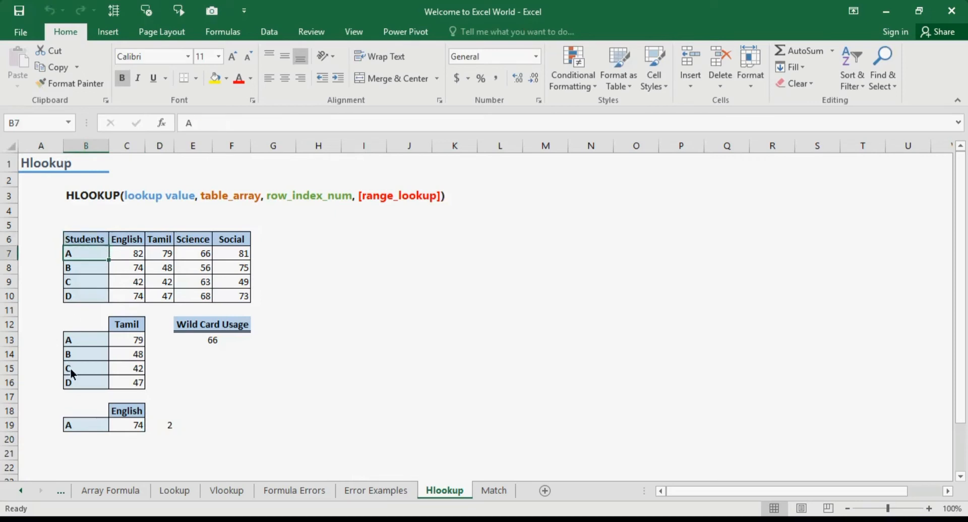
Step: Change the student in B19 to C and check the formulas in D19 and C19
left_click(81, 427)
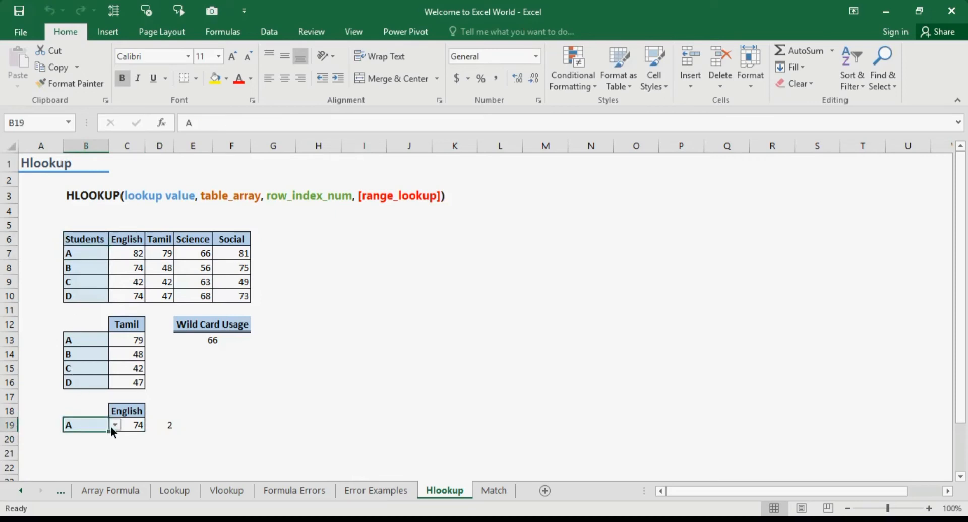
left_click(114, 427)
left_click(107, 452)
left_click(168, 429)
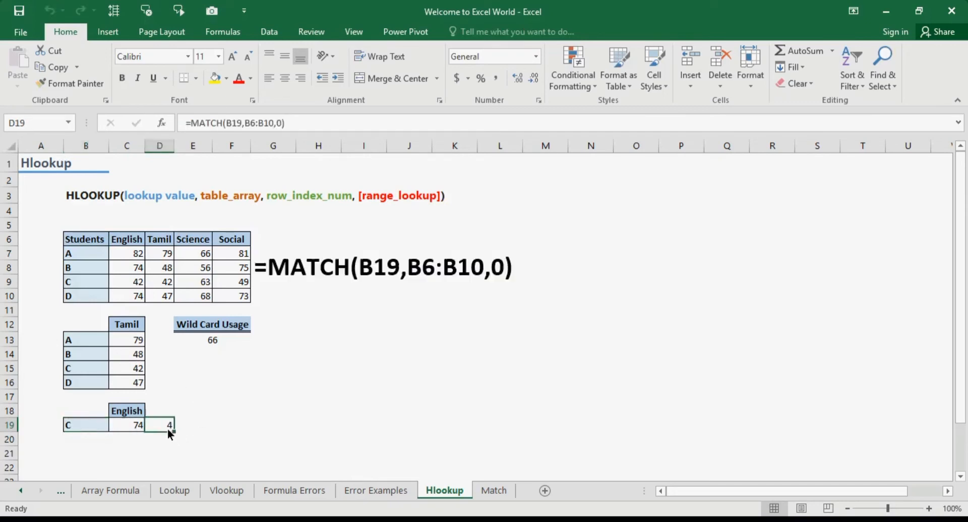
left_click(133, 428)
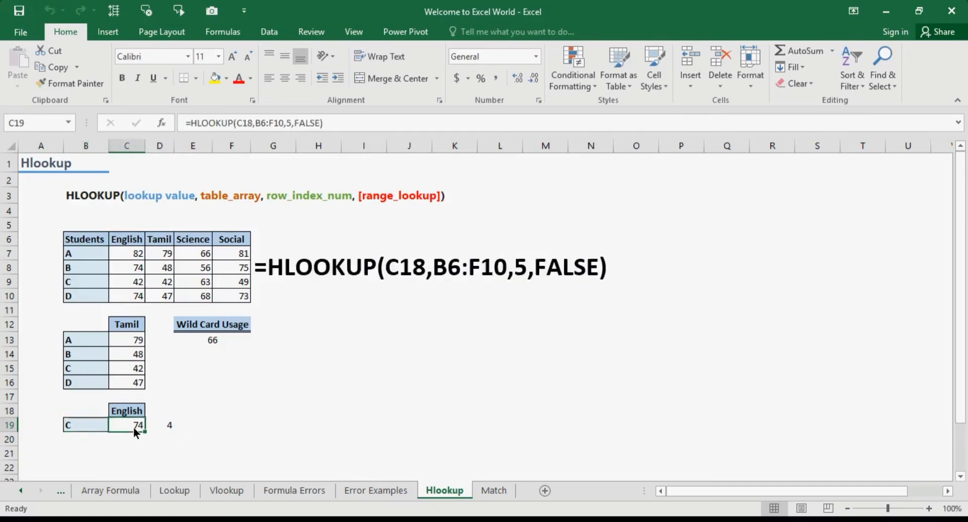
Step: Copy MATCH(B19,B6:B10,0) from D19 and use it in place of the row index 5 in C19's HLOOKUP formula
left_click(162, 426)
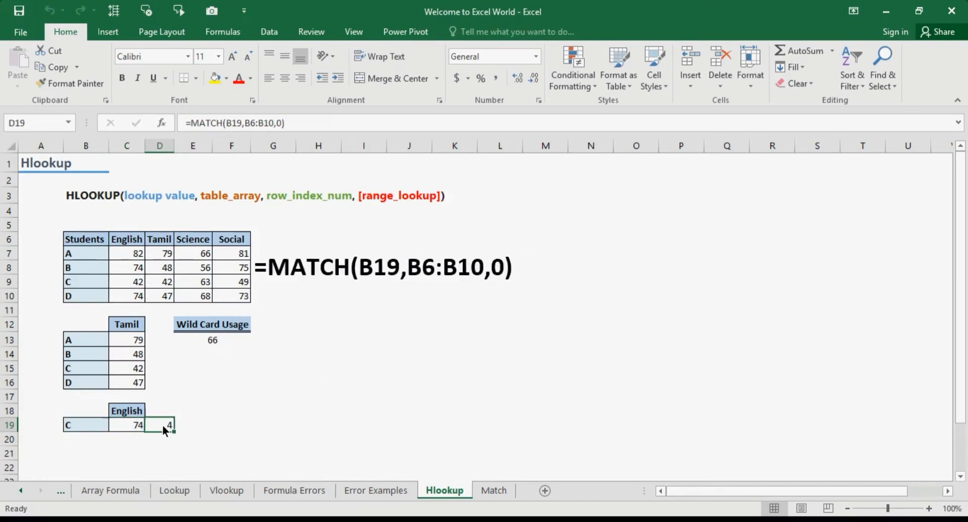
left_click(193, 123)
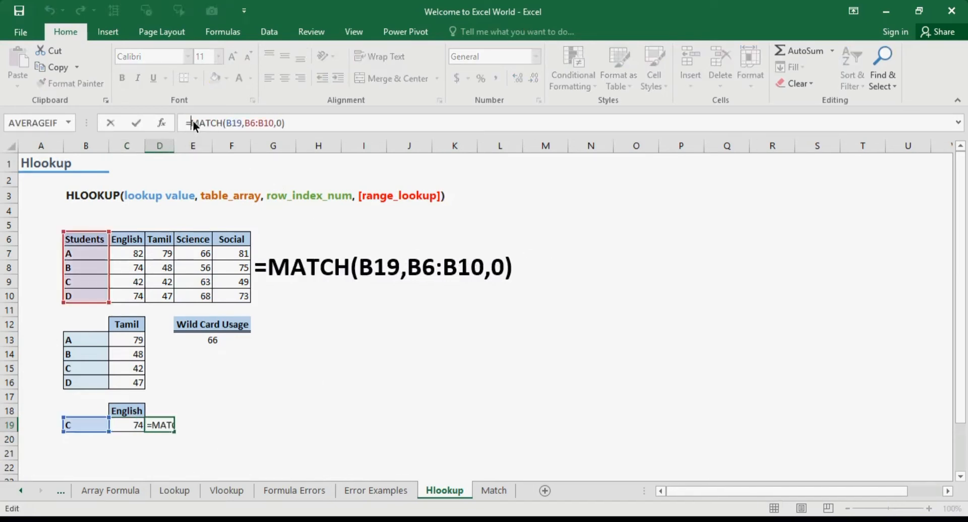
key("shift+End")
key("ctrl+c")
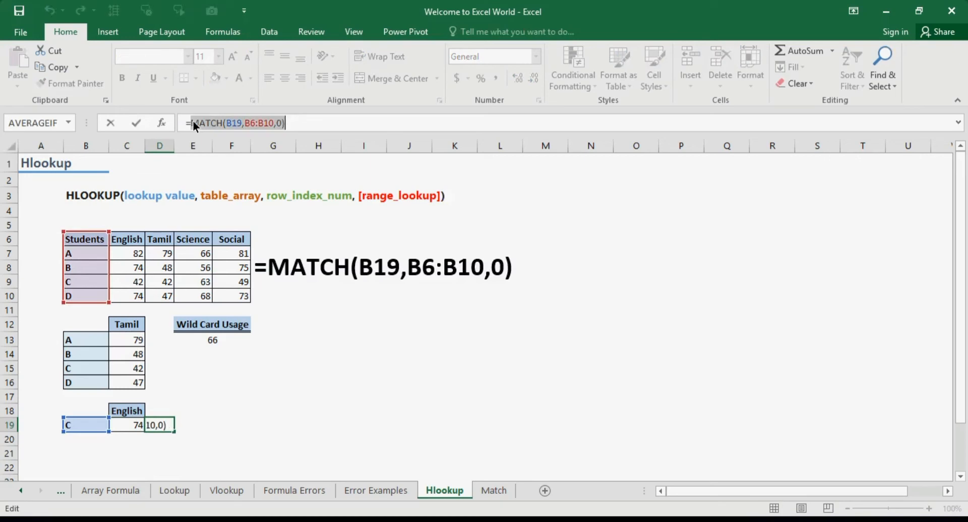
key("Tab")
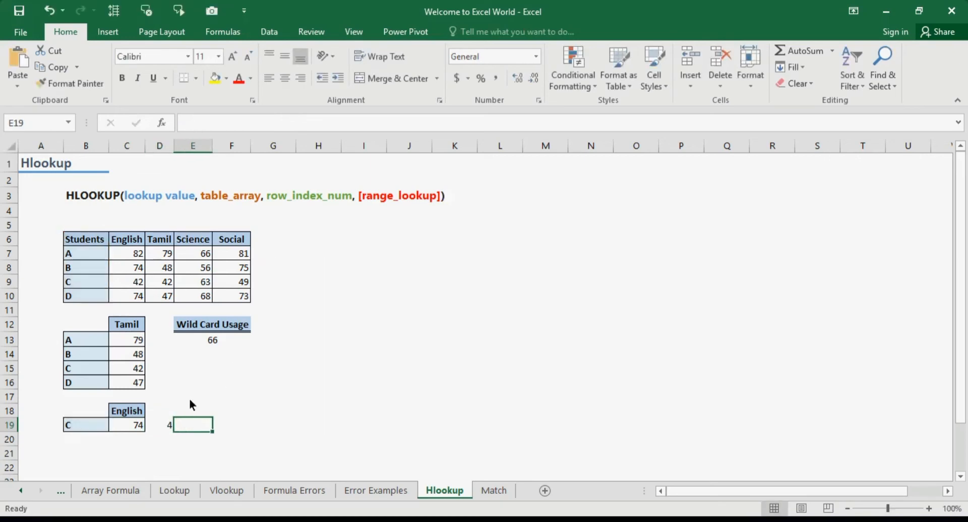
left_click(123, 426)
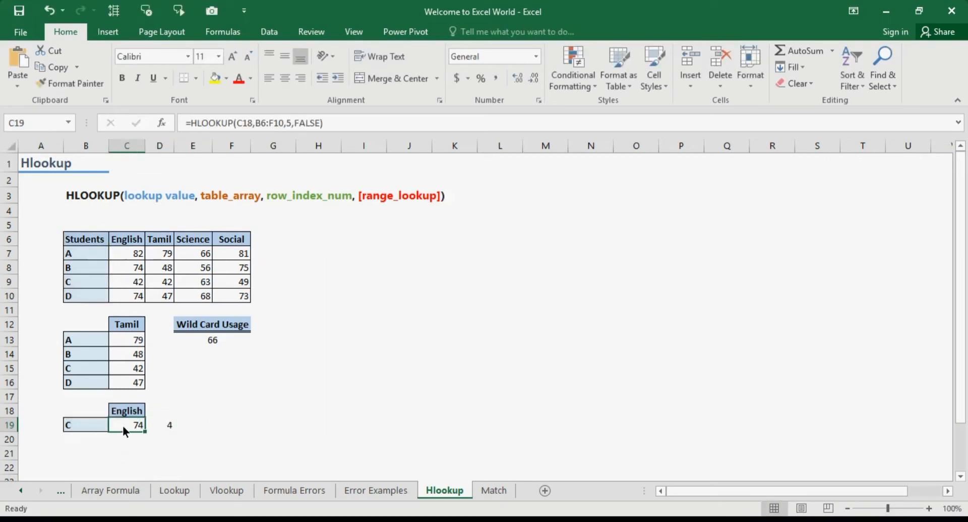
left_click(289, 123)
key("BackSpace")
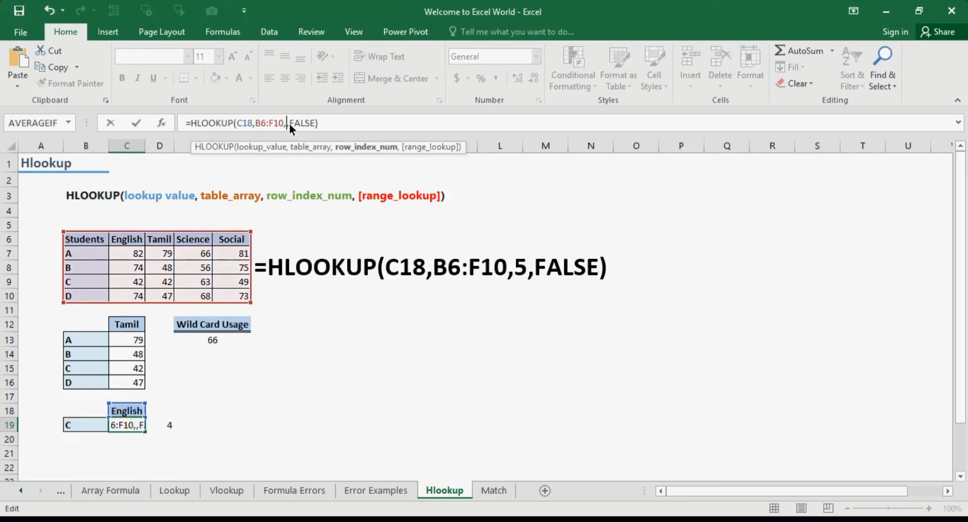
key("ctrl+v")
key("Return")
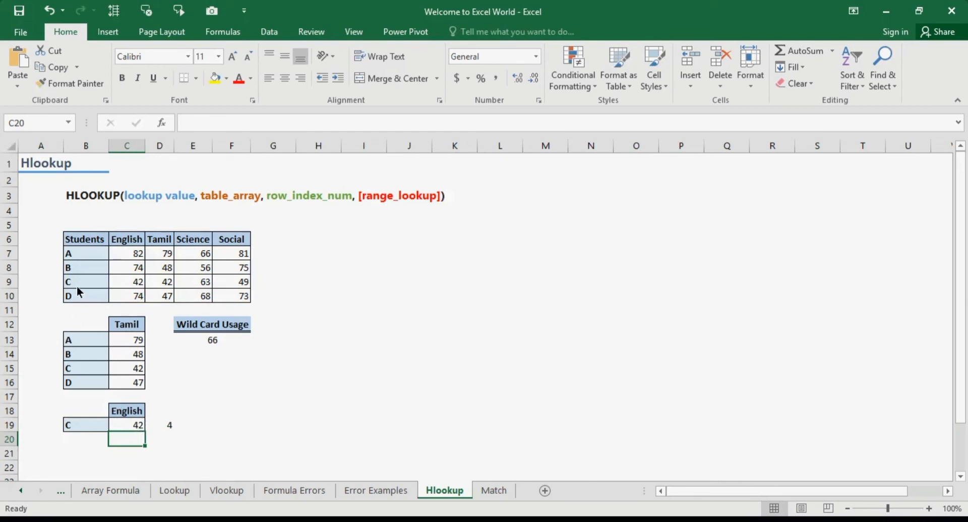
Step: Change the subject in C18 to Social to test the combined HLOOKUP and MATCH formula
left_click(132, 409)
left_click(151, 412)
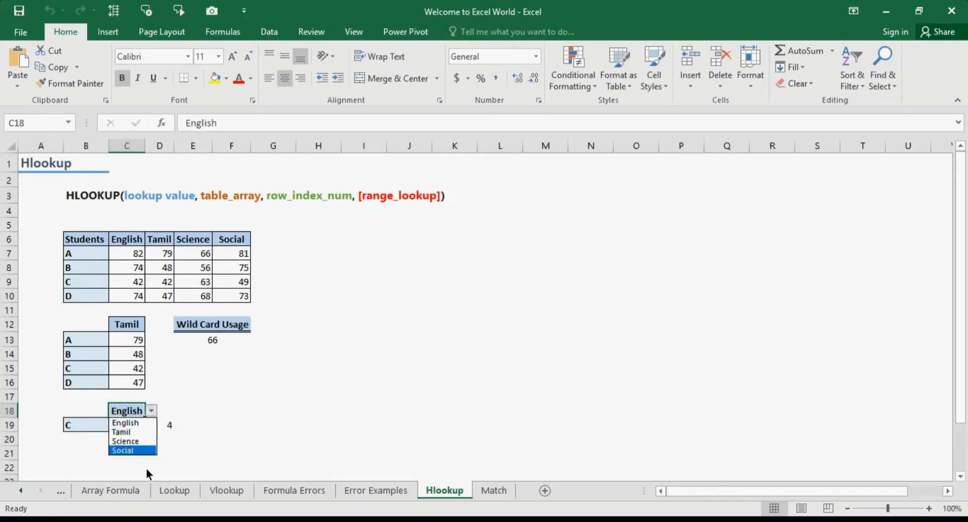
left_click(143, 451)
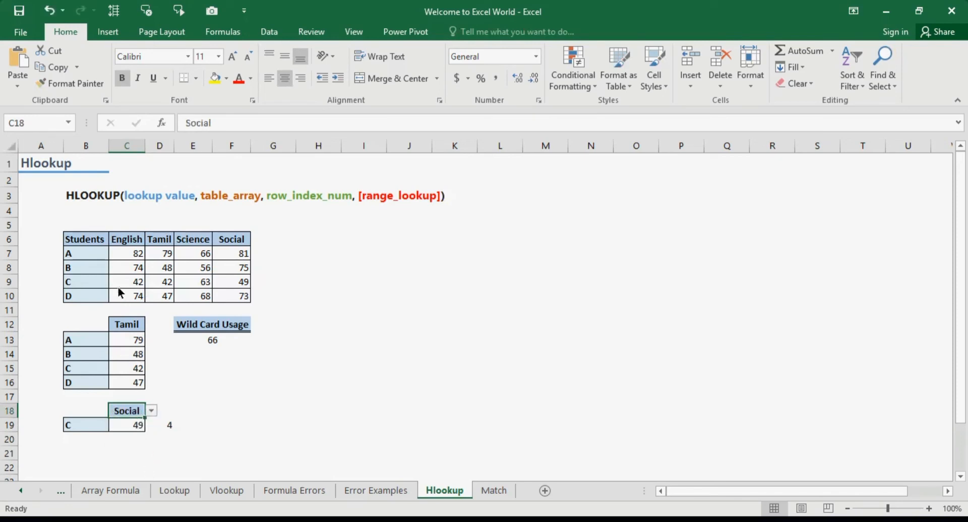
Step: Change the student in B19 to B, compare the mark with the table, and check the MATCH formula in D19
left_click(86, 427)
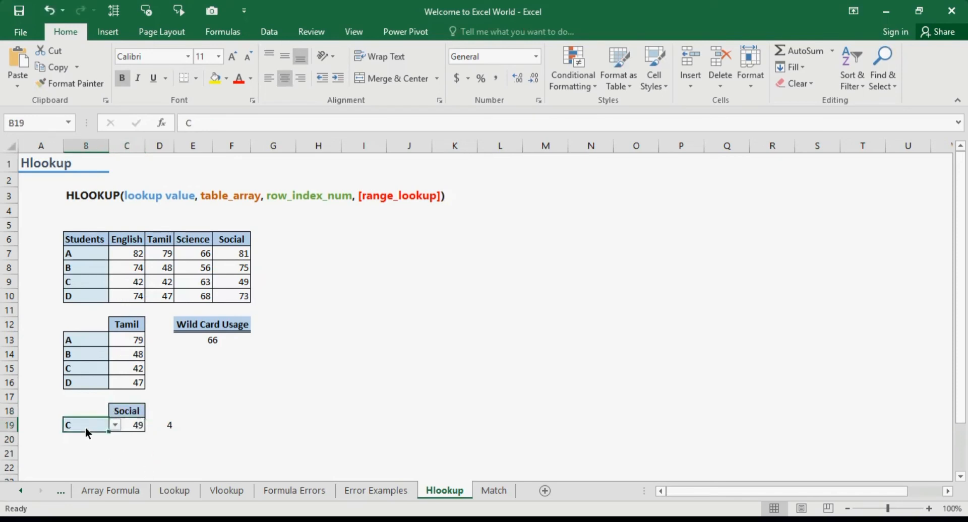
left_click(114, 426)
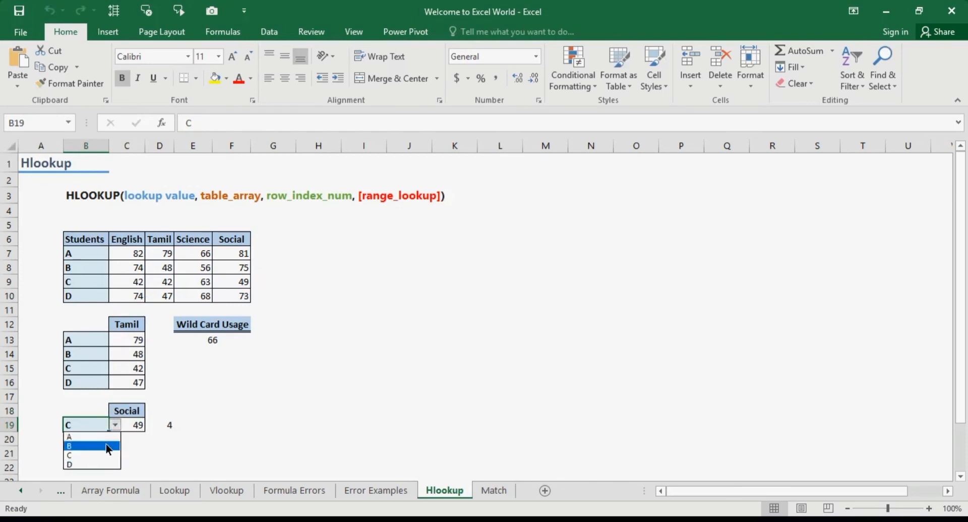
left_click(109, 446)
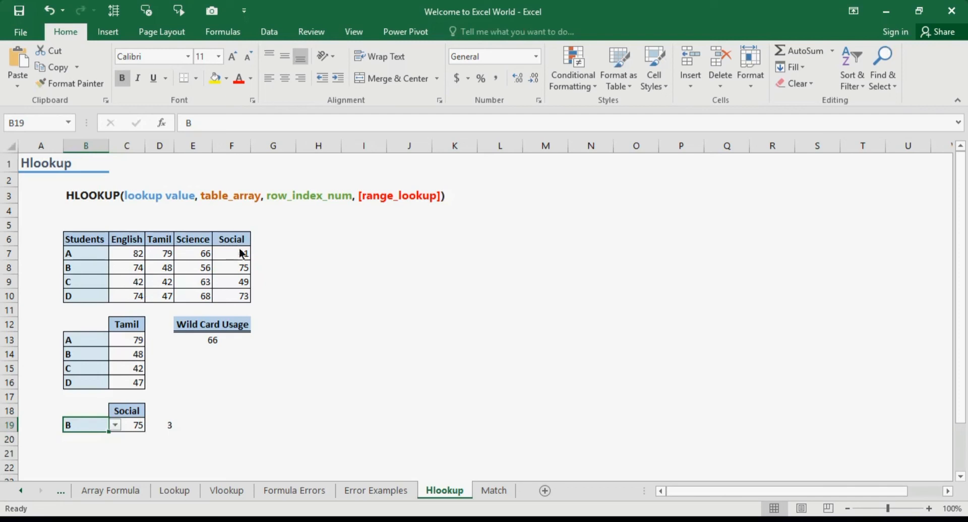
left_click(164, 424)
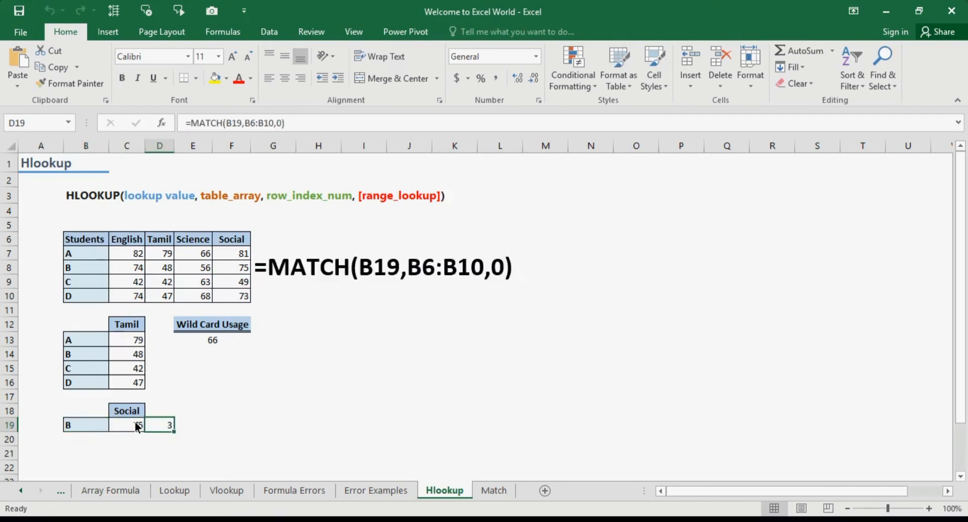